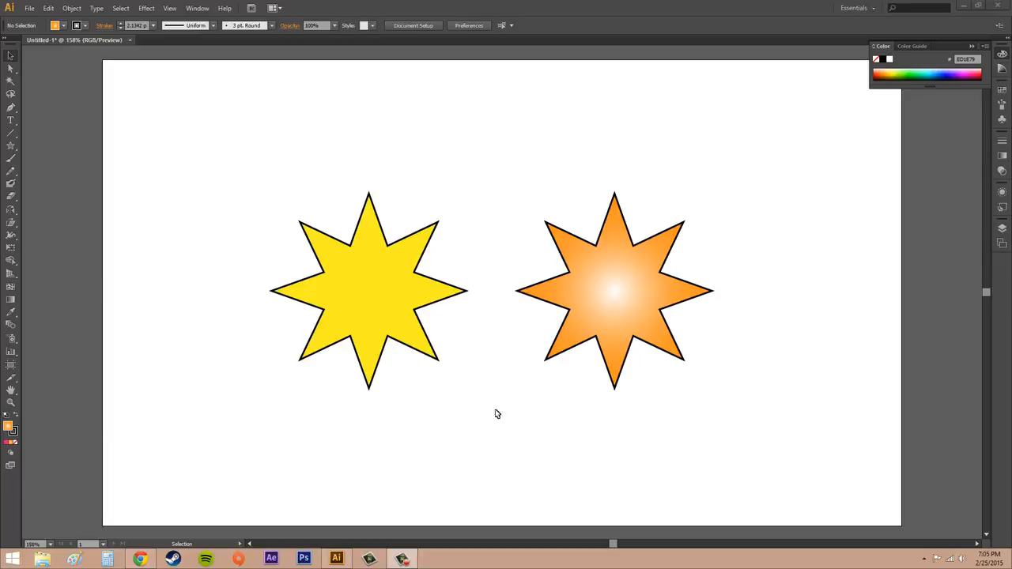
Select the yellow and orange stars together, try rotating them as one unit, and undo the rotation
click(348, 282)
shift+click(621, 308)
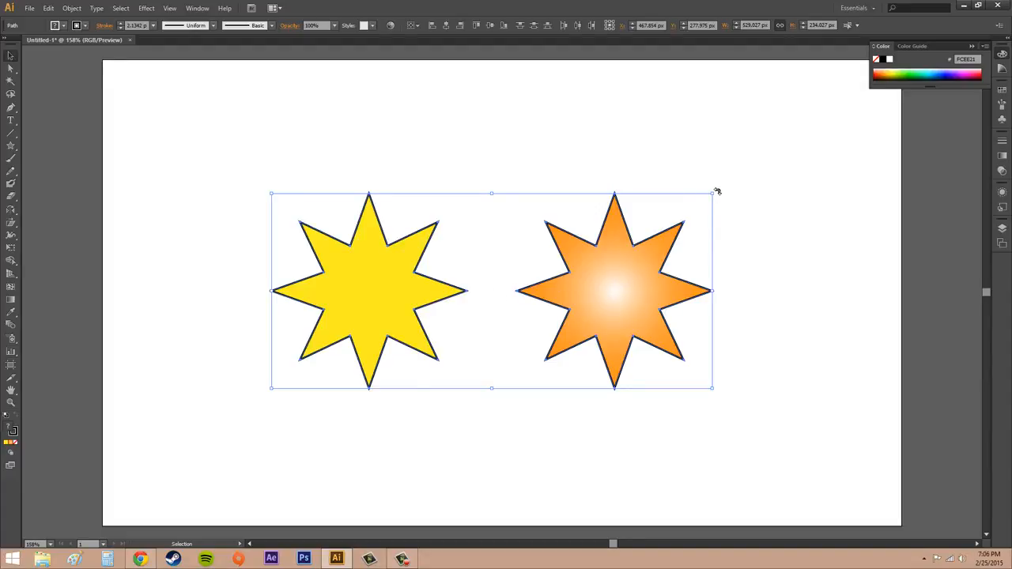
drag(716, 187, 551, 82)
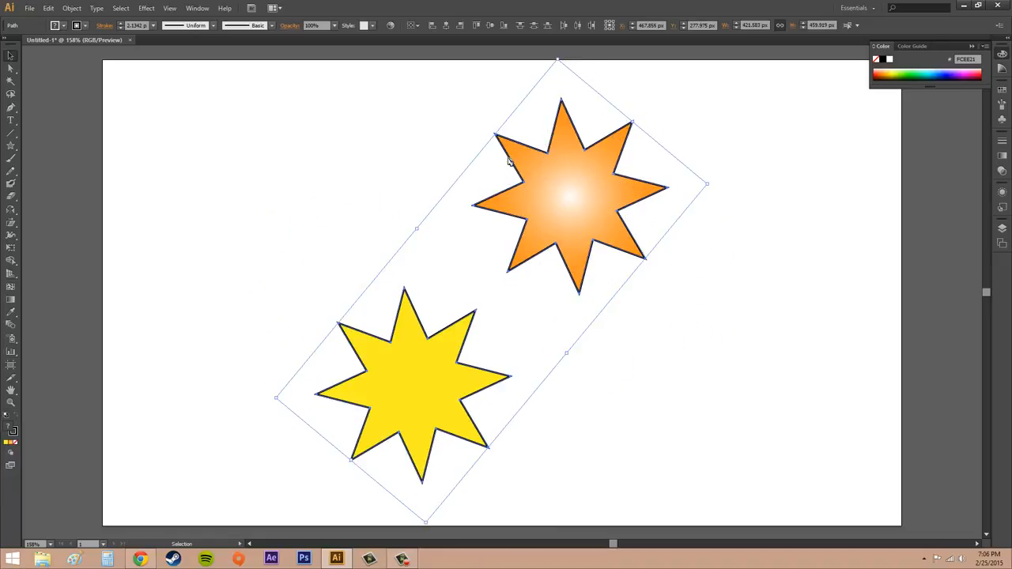
key(ctrl+z)
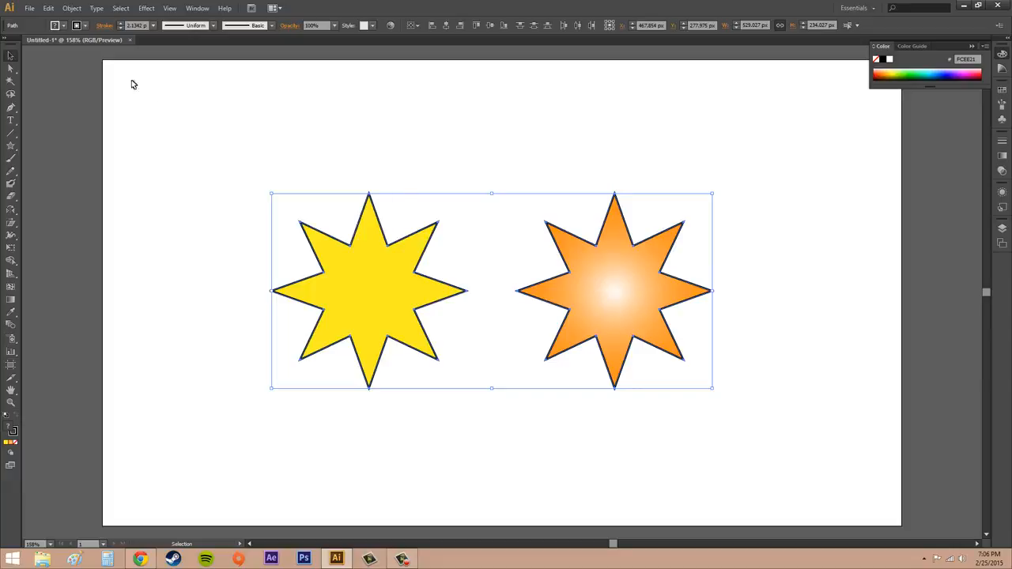
Apply Transform Each to both stars with 50% horizontal and vertical scale and a 23° rotation
click(72, 9)
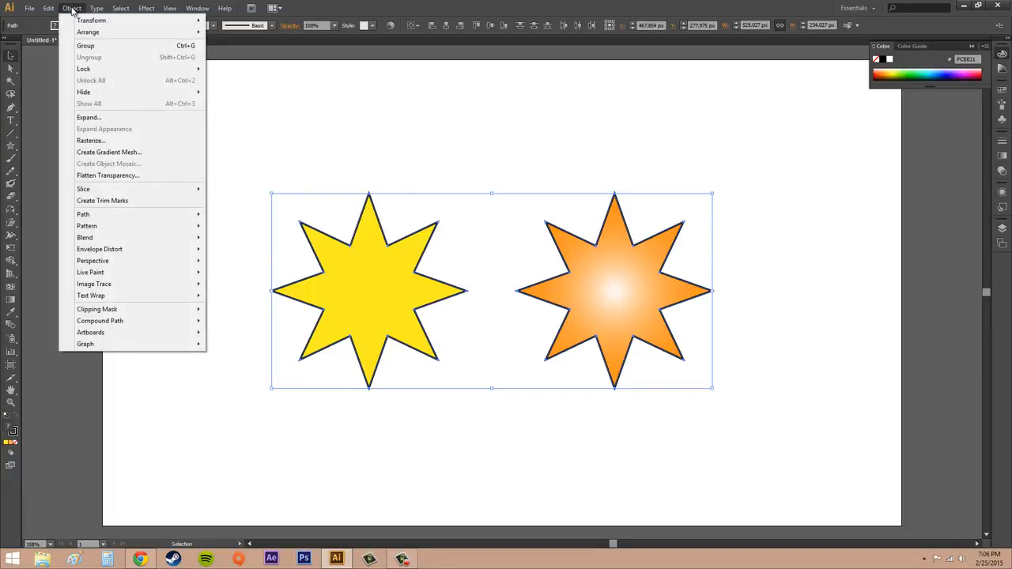
mouse_move(89, 19)
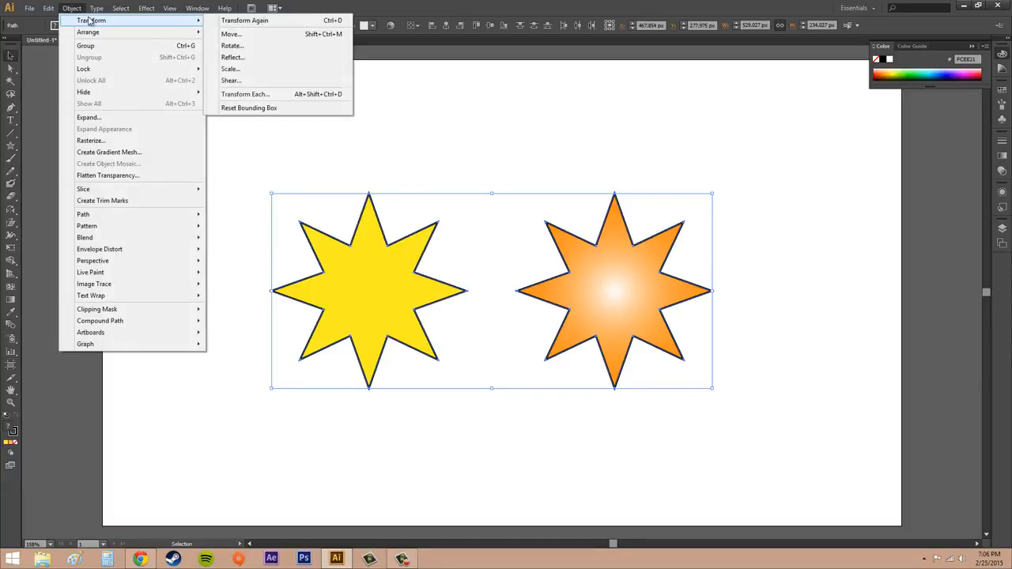
click(253, 94)
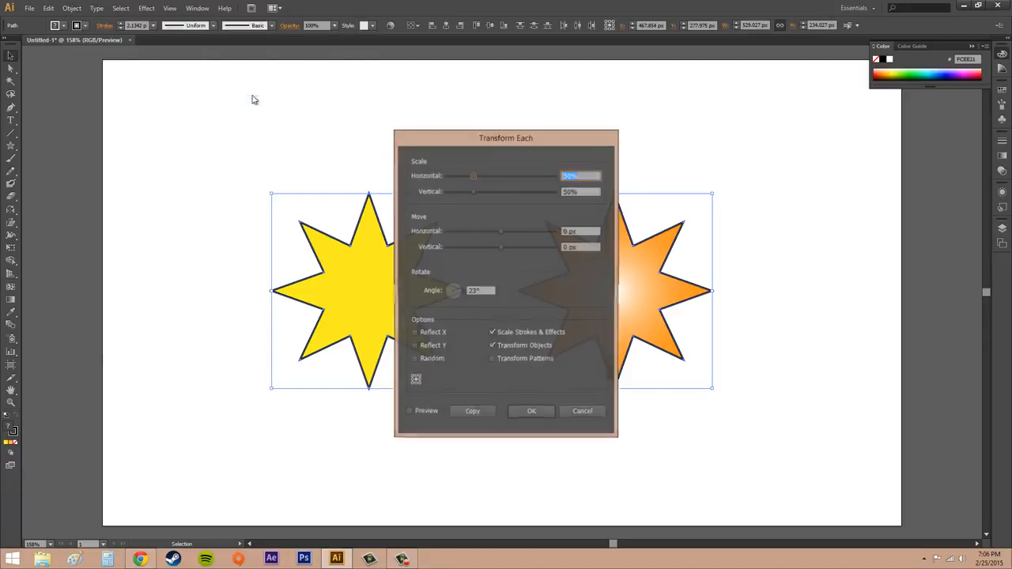
drag(538, 142, 311, 148)
click(229, 299)
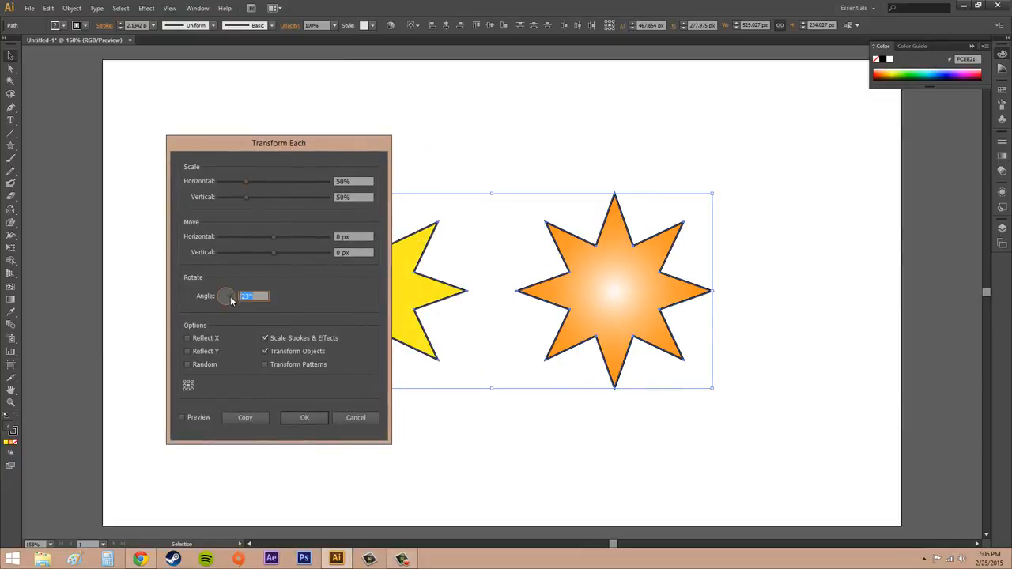
click(312, 419)
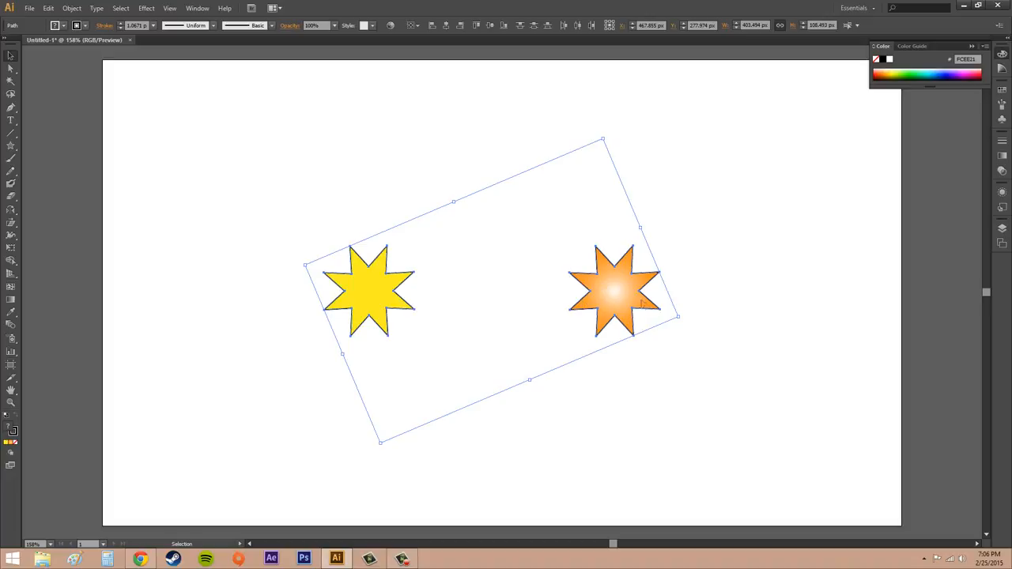
Reopen the Transform Each settings, cancel them, and undo the scaling and rotation of both stars
click(72, 7)
mouse_move(91, 20)
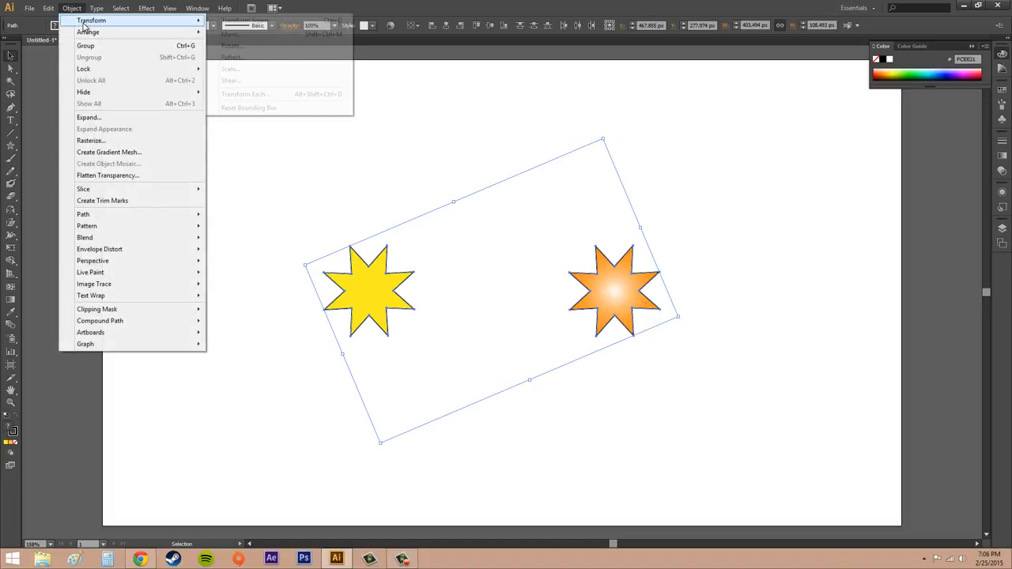
click(252, 95)
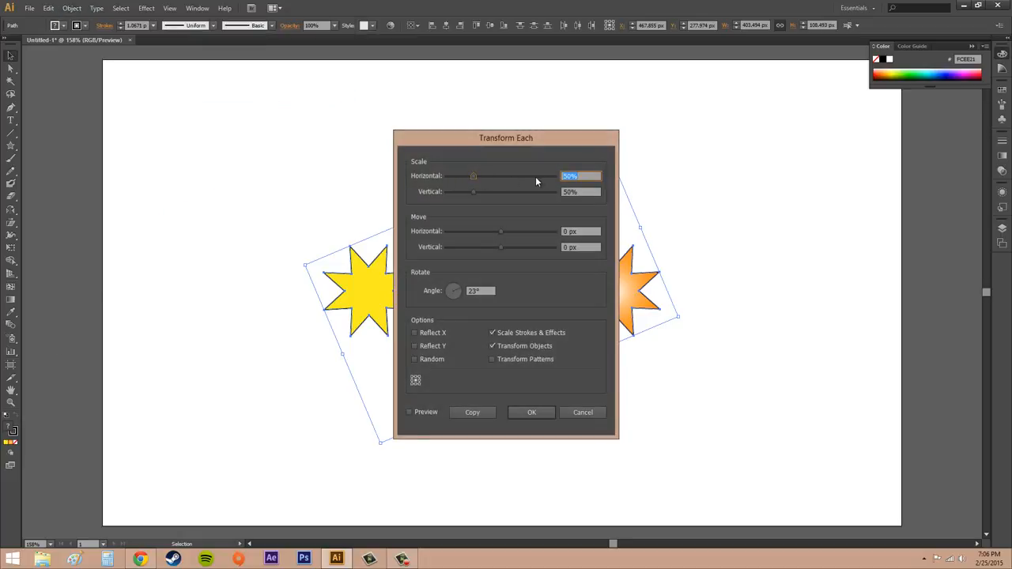
click(585, 417)
key(ctrl+z)
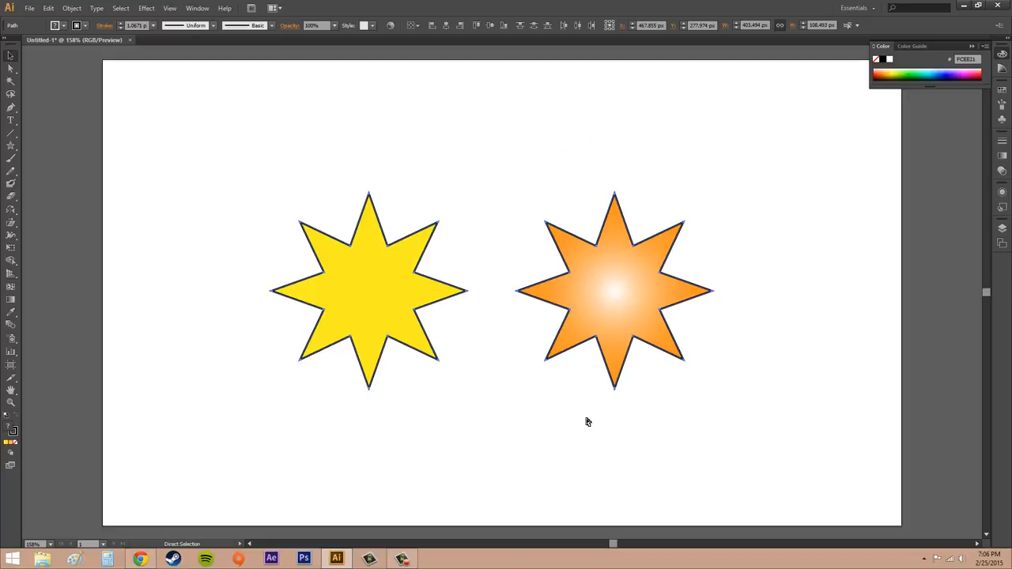
Rotate each star 23° around its own centre with Transform Each, keeping horizontal and vertical scale at 100%
click(72, 8)
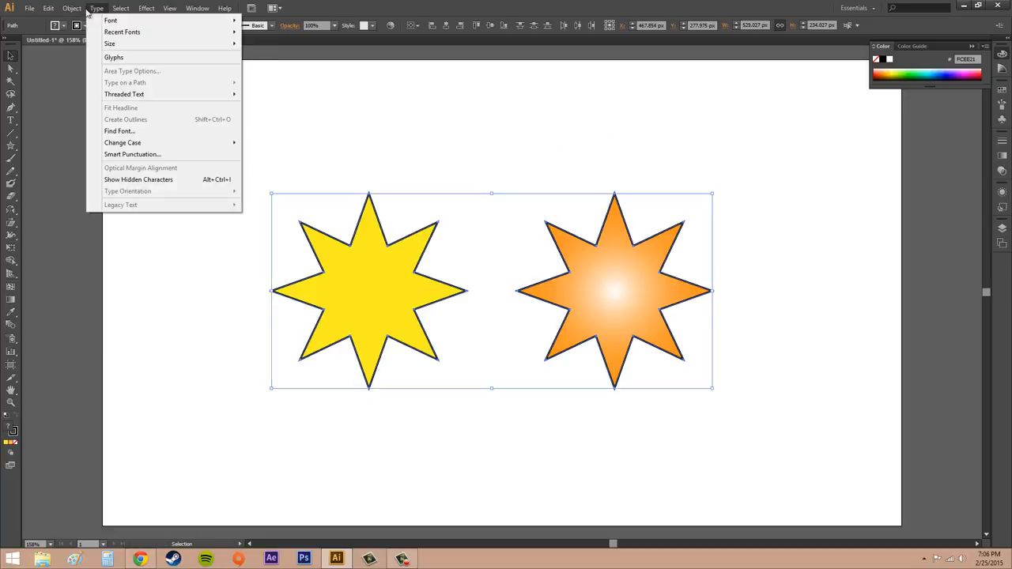
mouse_move(87, 22)
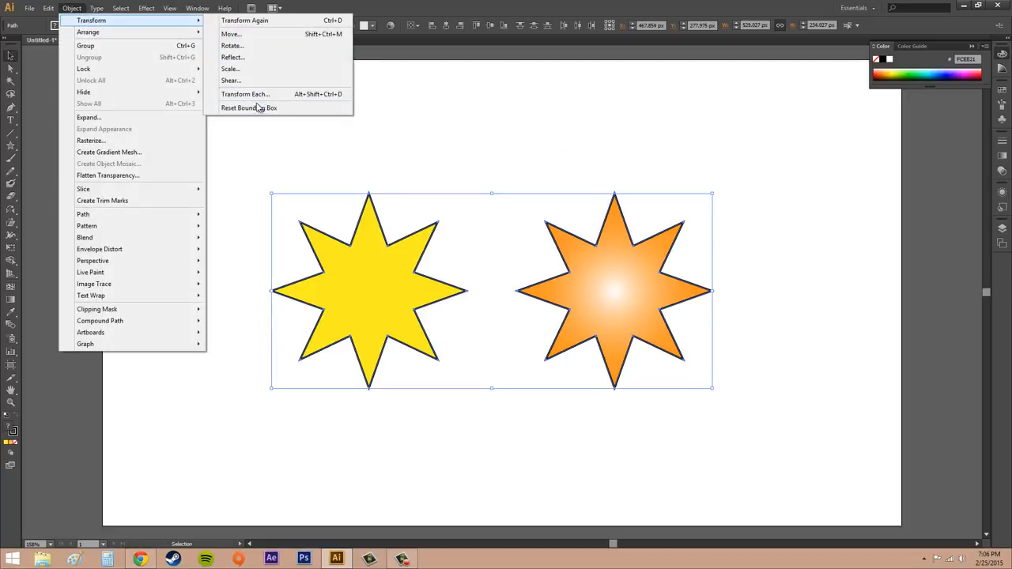
click(259, 95)
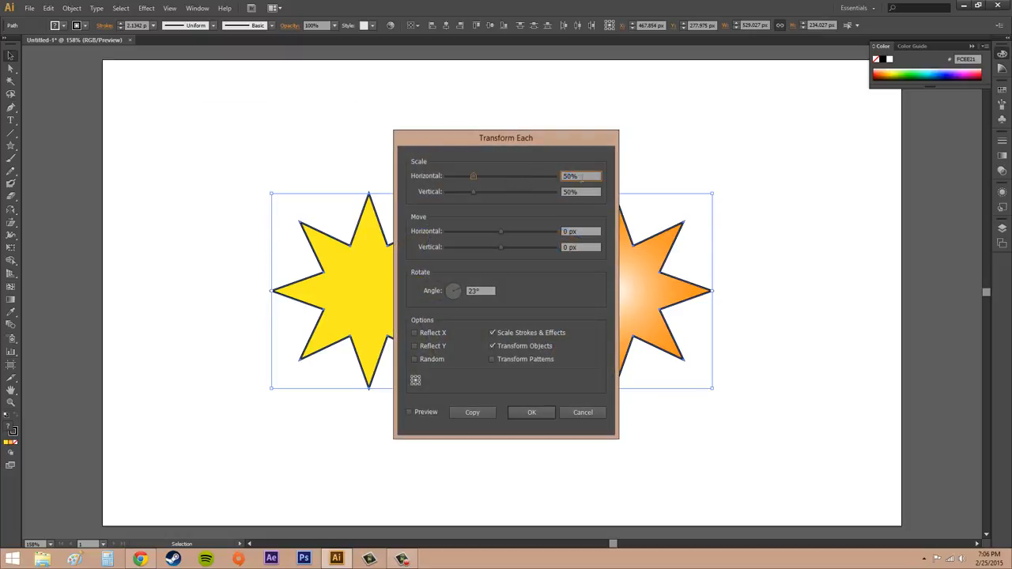
text(100)
key(Tab)
text(100)
drag(483, 291, 446, 290)
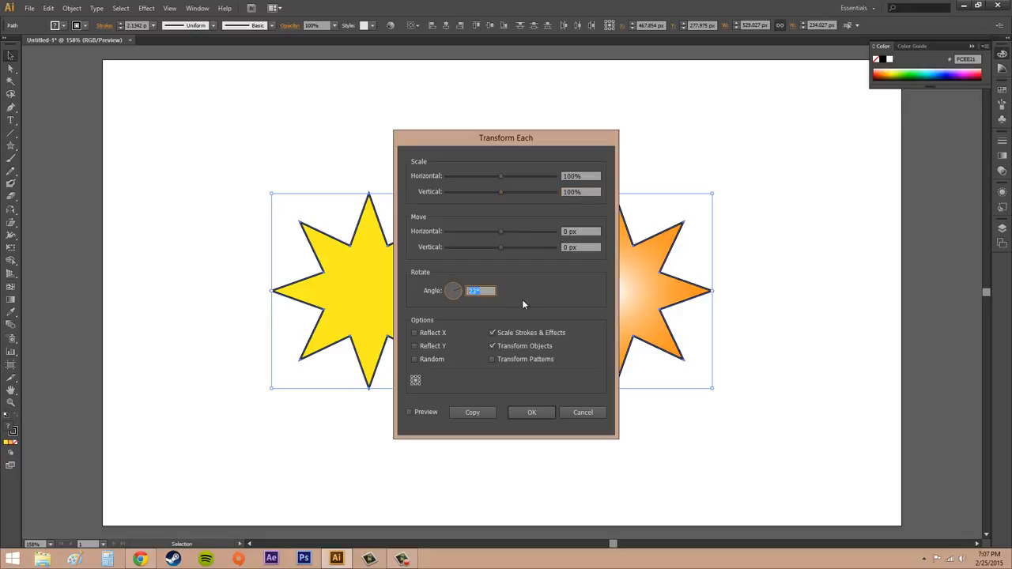
click(531, 414)
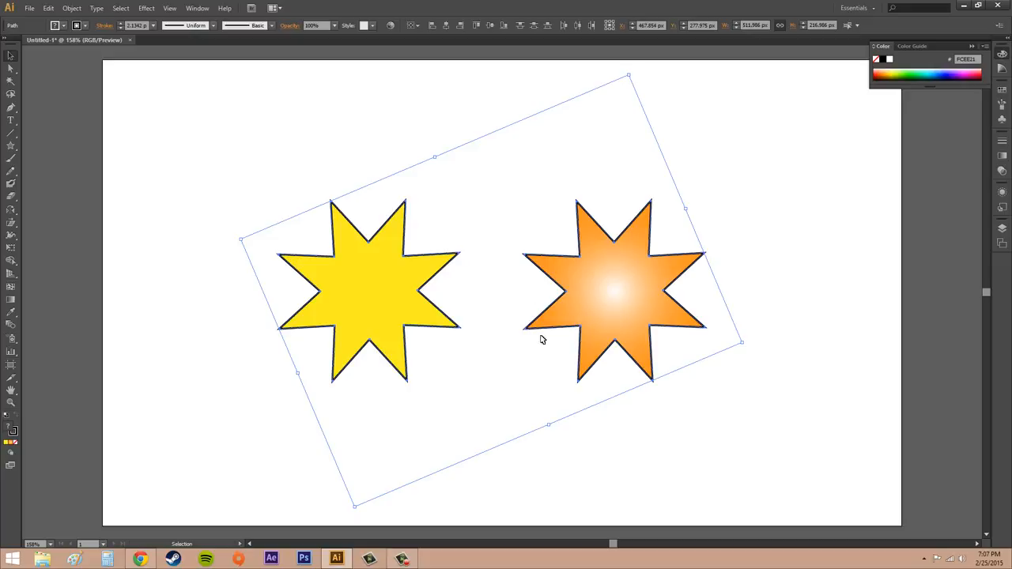
Reset the bounding box of the two rotated stars and deselect them
click(72, 8)
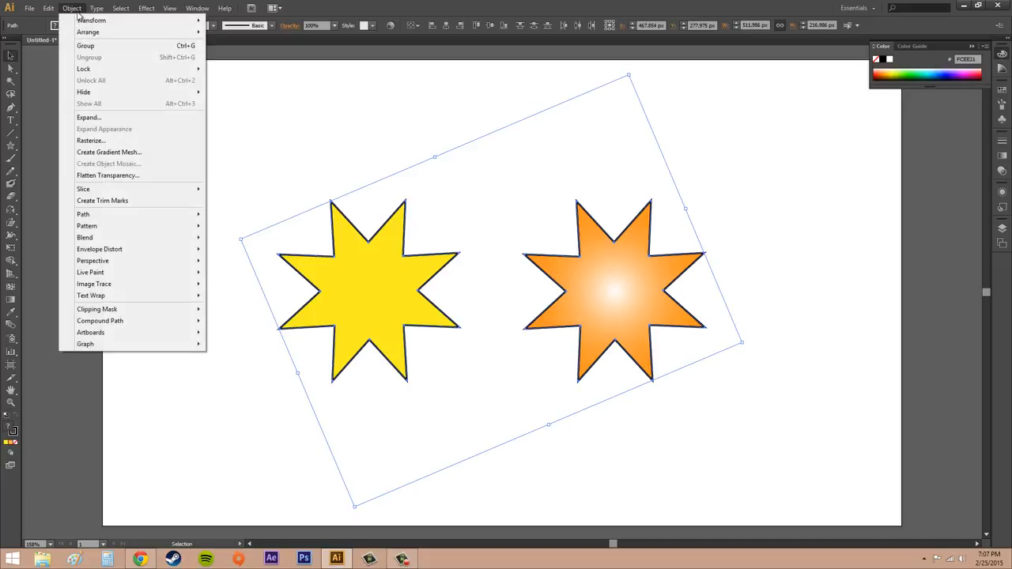
mouse_move(82, 21)
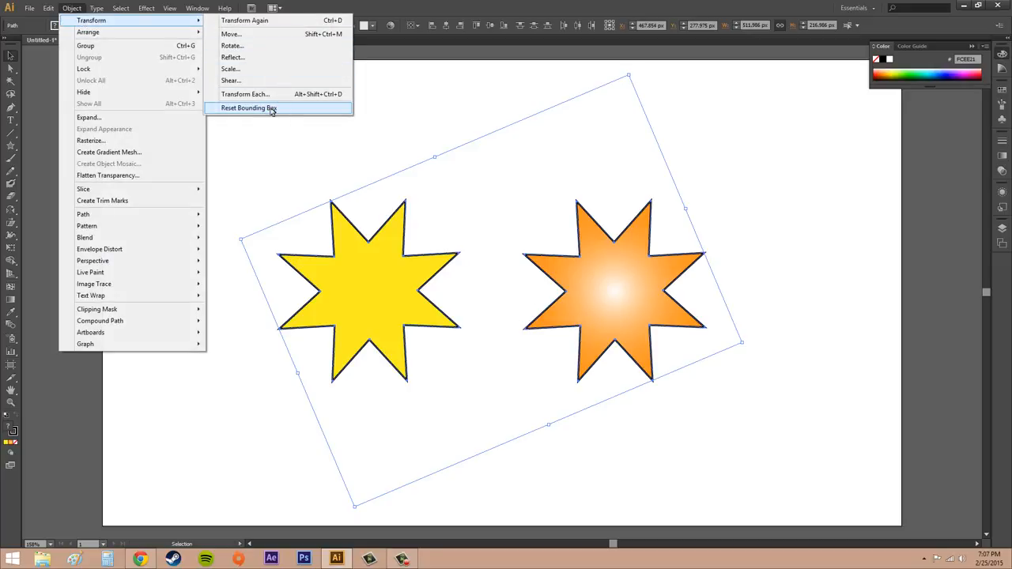
click(269, 110)
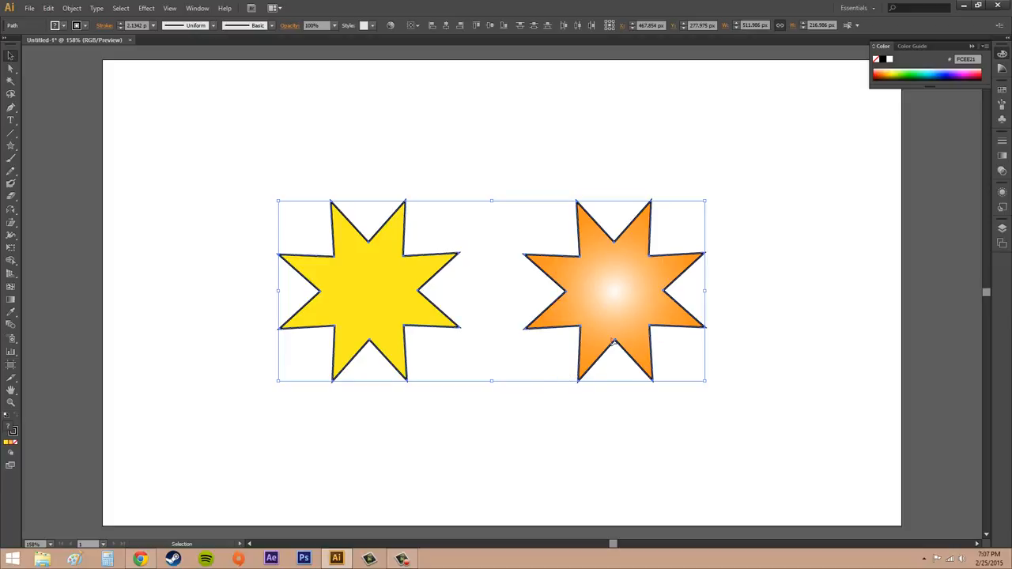
click(410, 159)
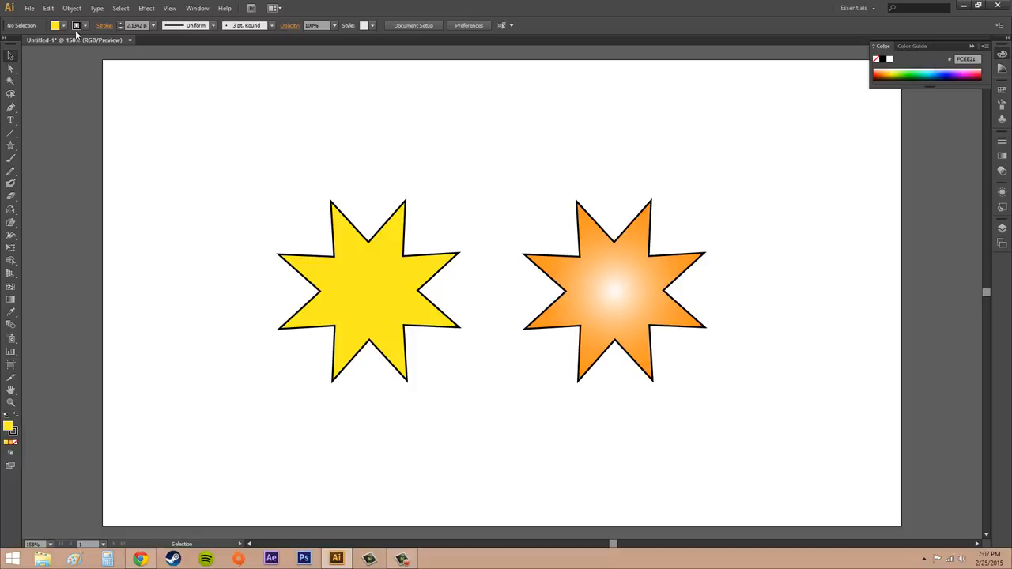
Select both stars and apply Transform Each with a 50 px horizontal move and a 23° rotation
click(362, 290)
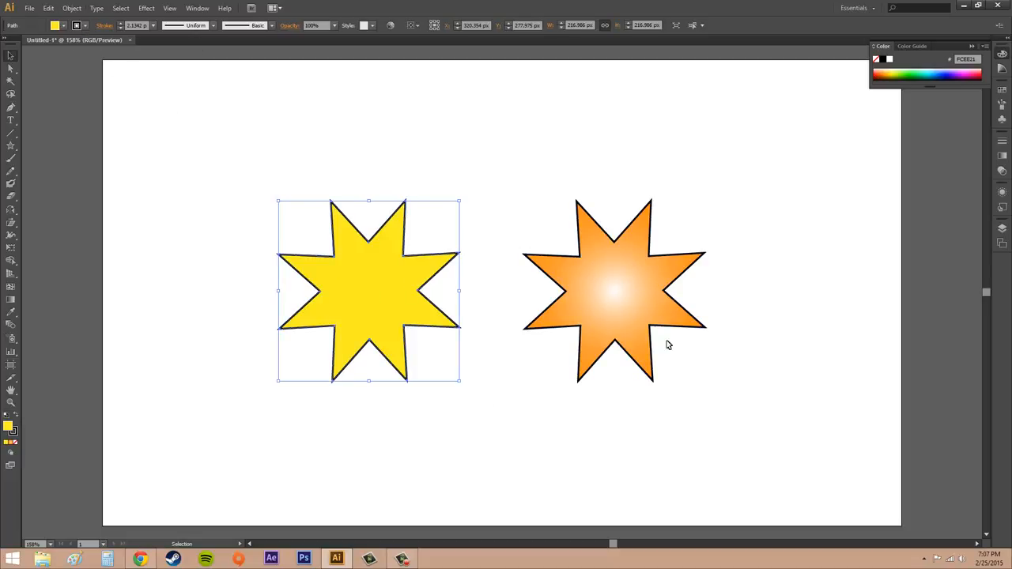
shift+click(626, 308)
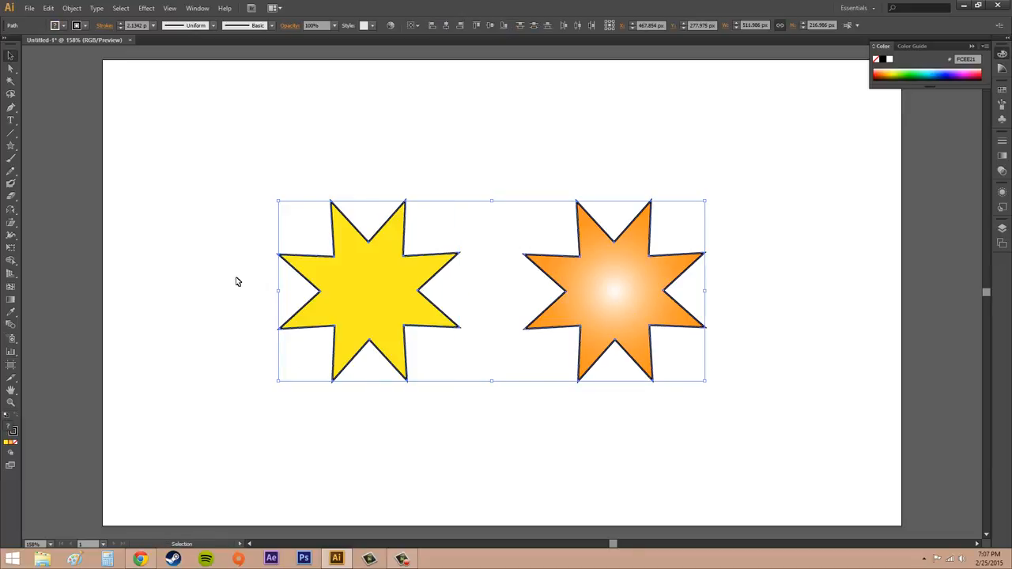
click(74, 9)
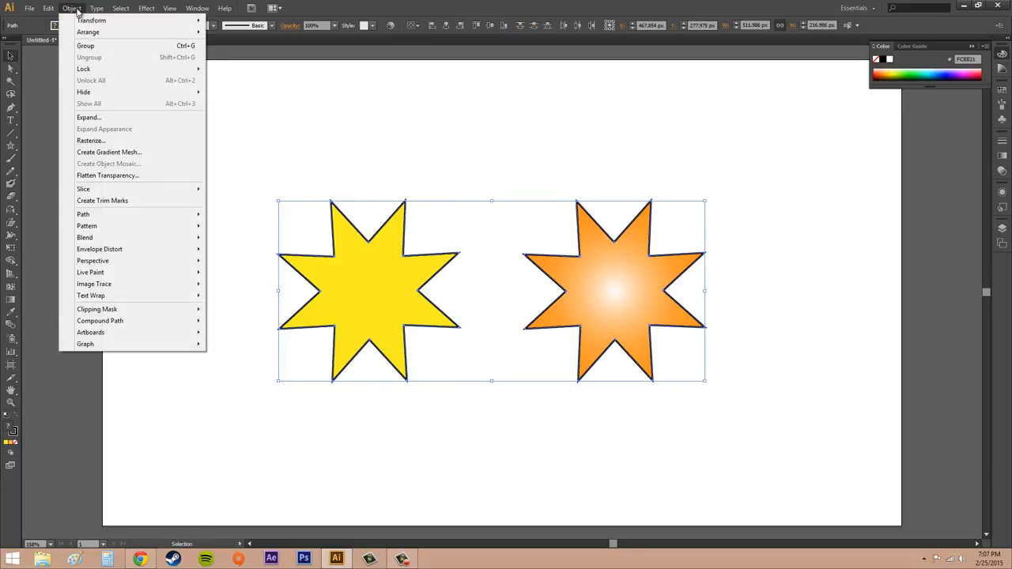
mouse_move(114, 21)
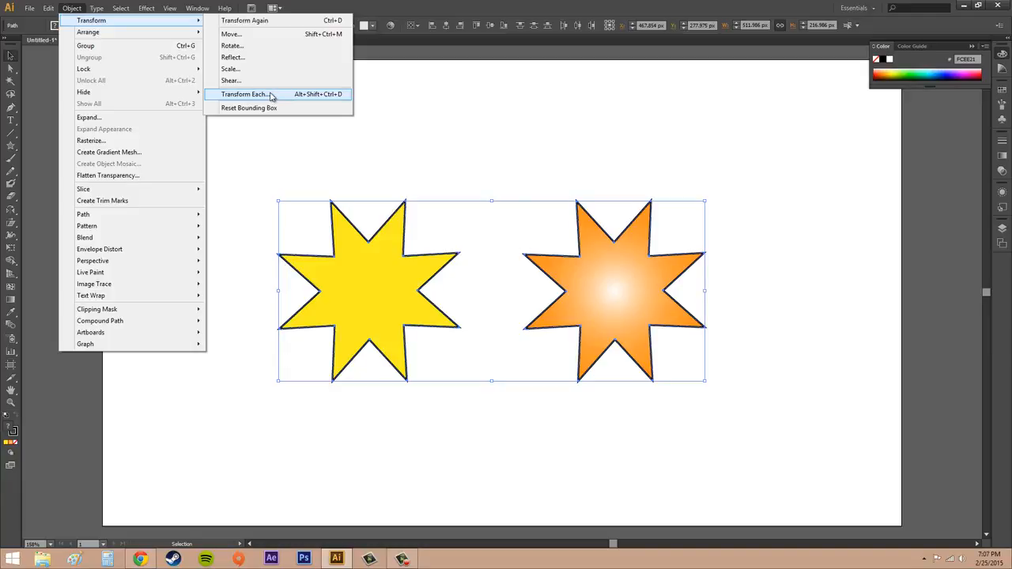
click(270, 96)
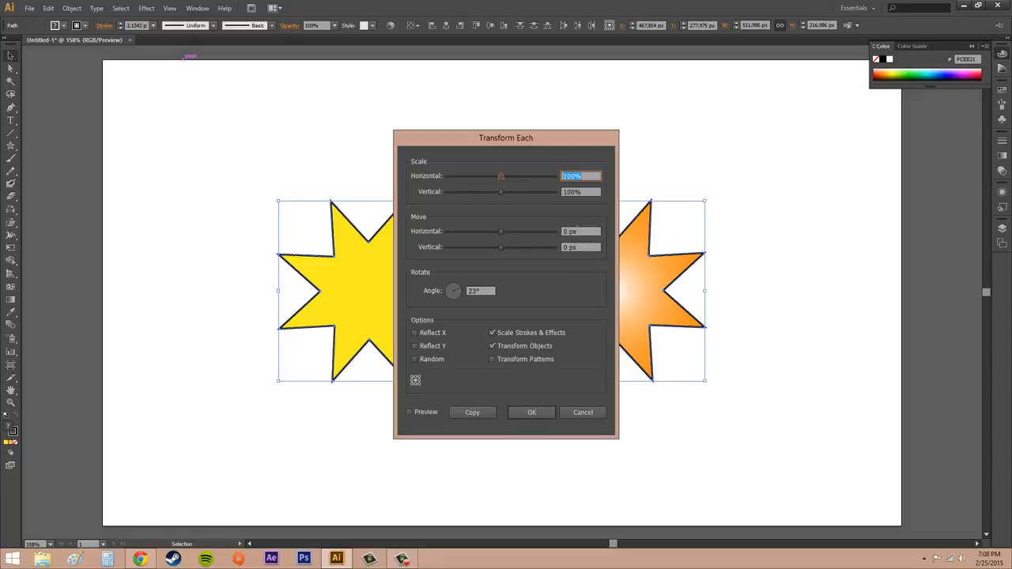
click(566, 229)
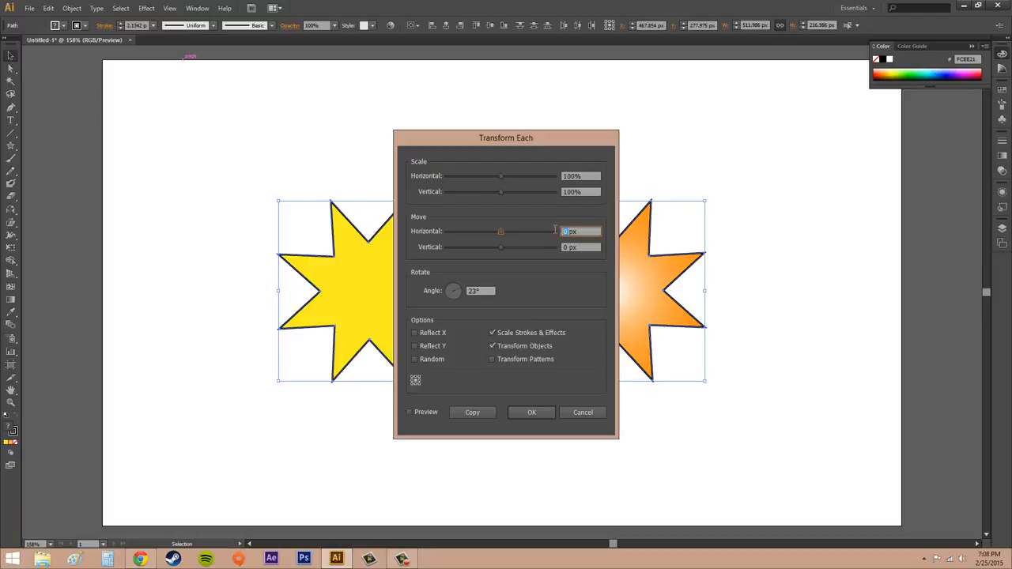
text(50)
click(543, 411)
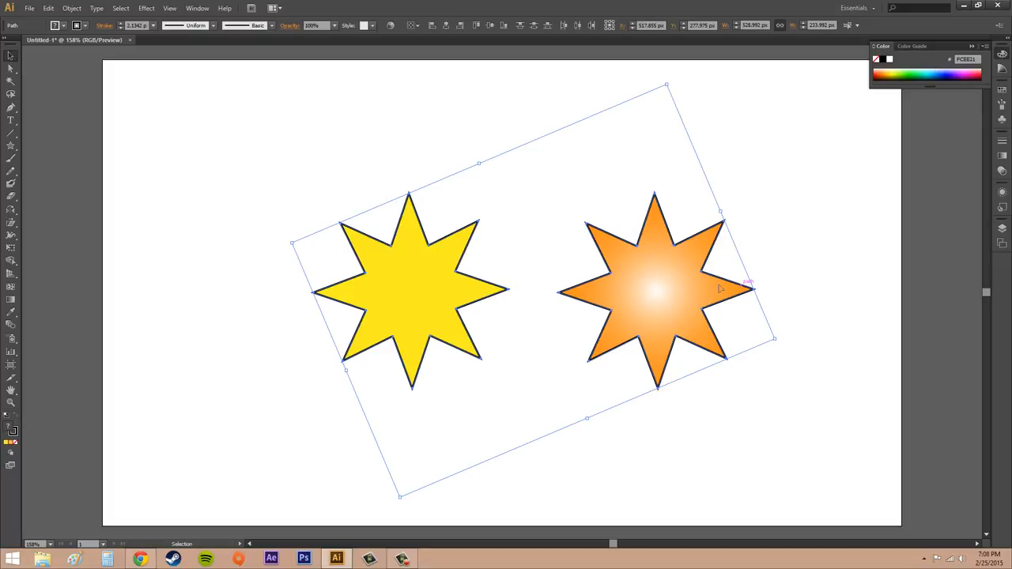
Apply Transform Each to both stars with a 50 px horizontal move and the rotation angle set to 0°
click(81, 10)
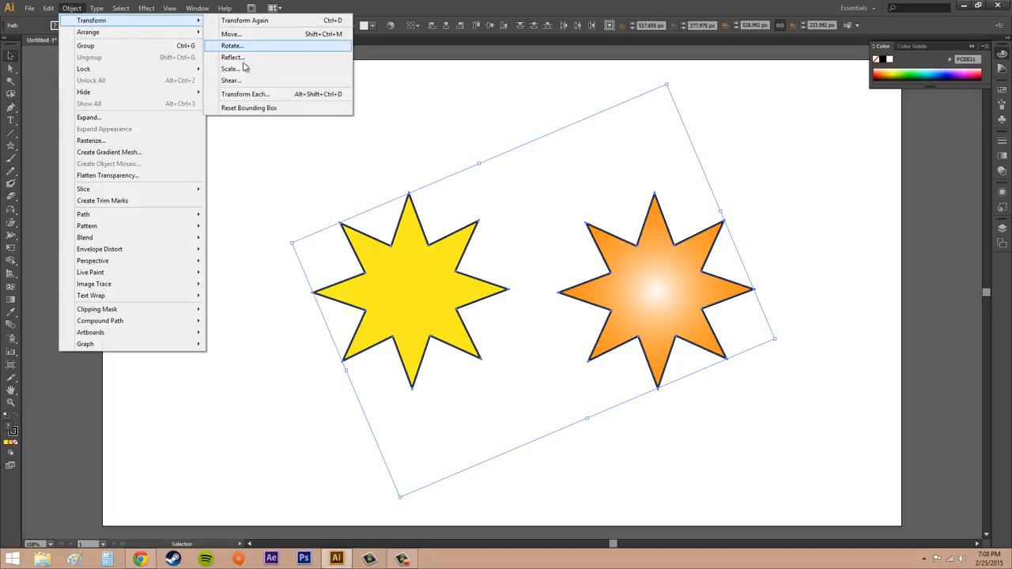
click(249, 94)
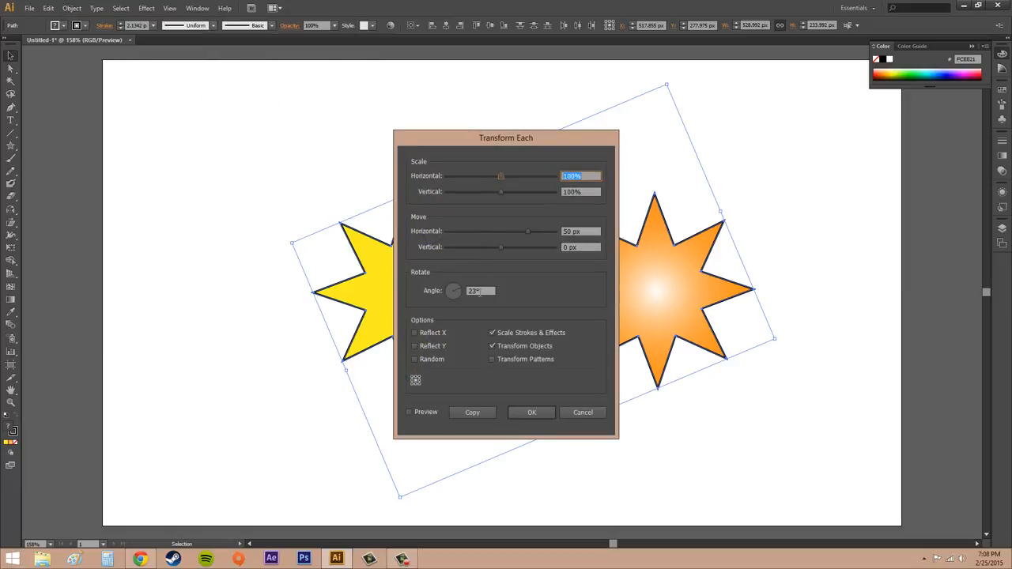
double_click(477, 290)
text(0)
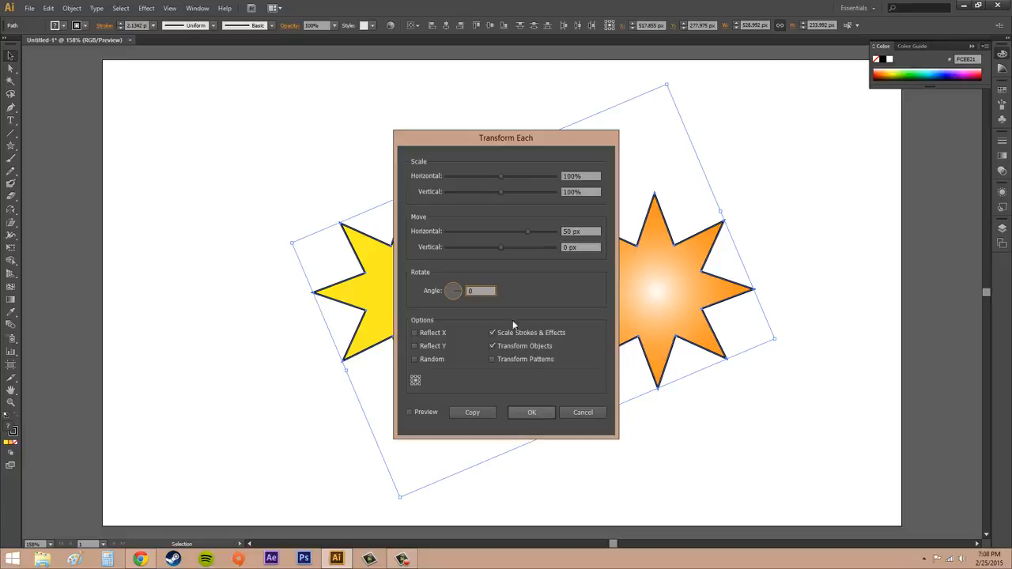
click(537, 411)
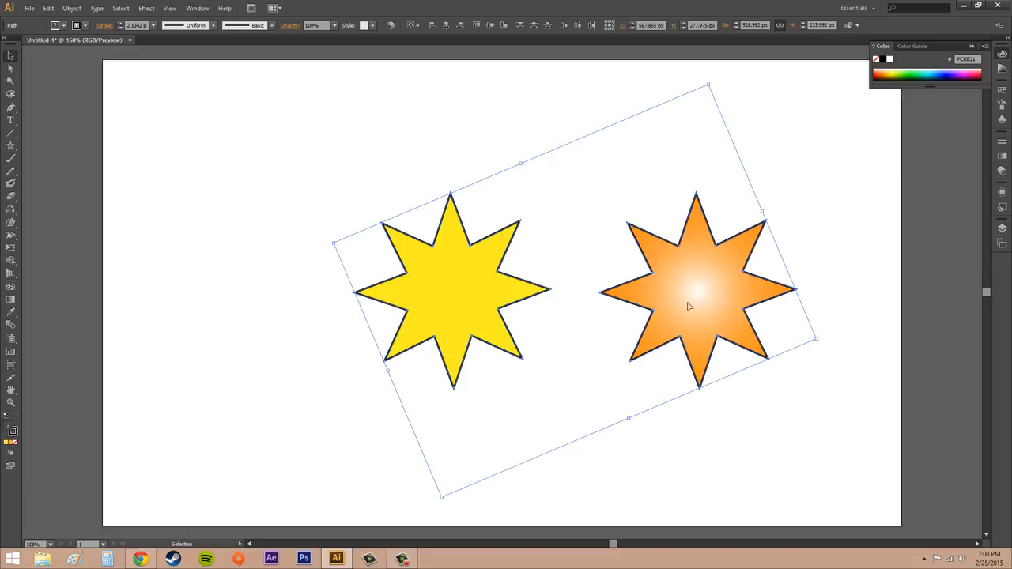
Move both stars about 52 px to the left and reset their bounding box
drag(688, 307, 668, 298)
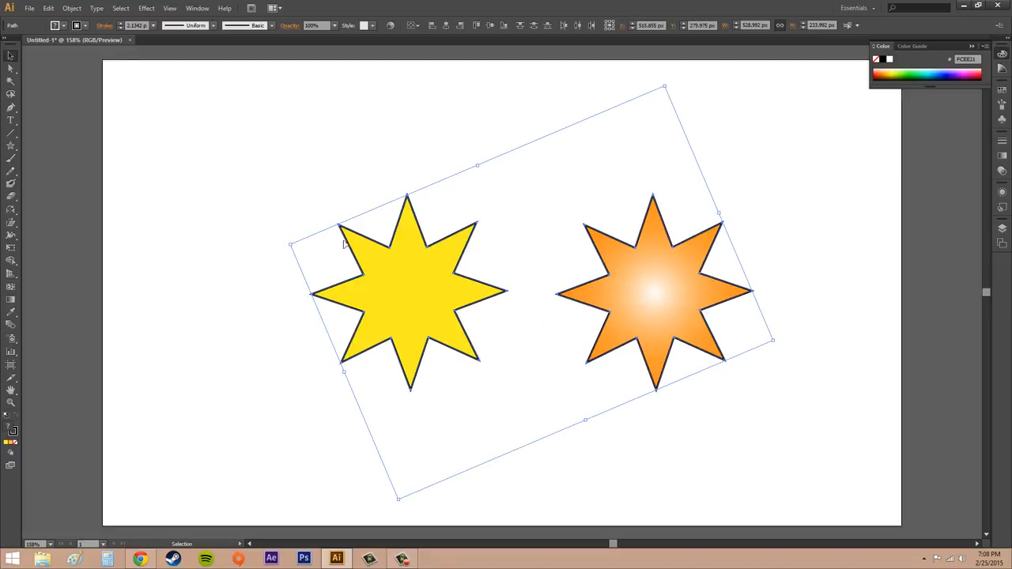
click(72, 8)
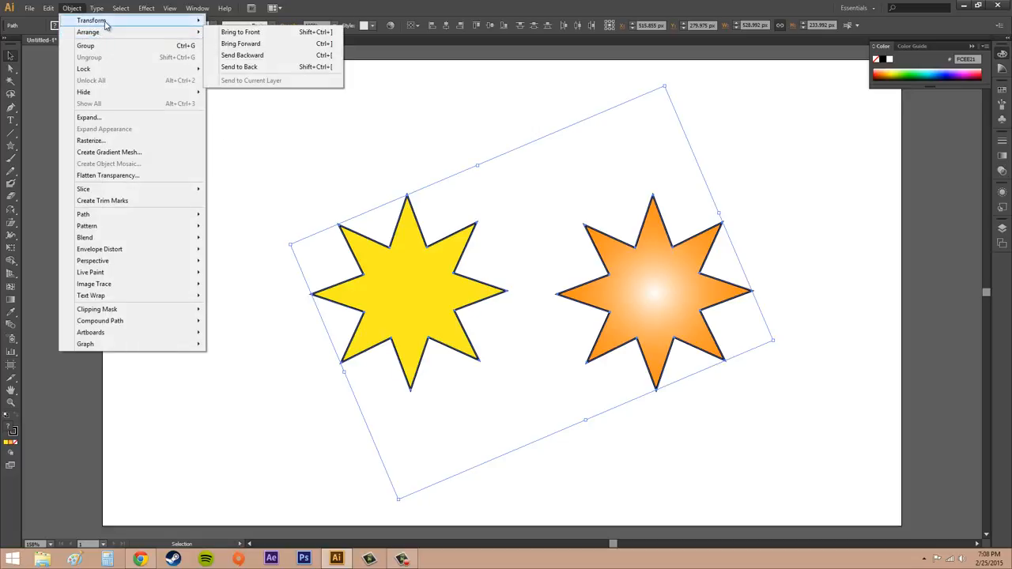
mouse_move(105, 24)
click(244, 110)
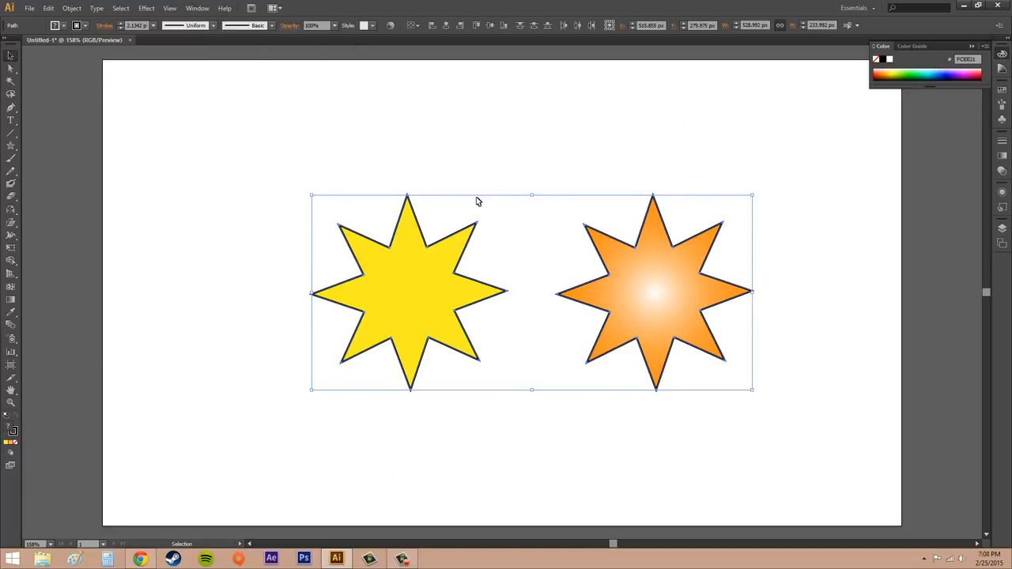
Open Transform Each for the two selected stars and set the horizontal move to 0 px
click(79, 8)
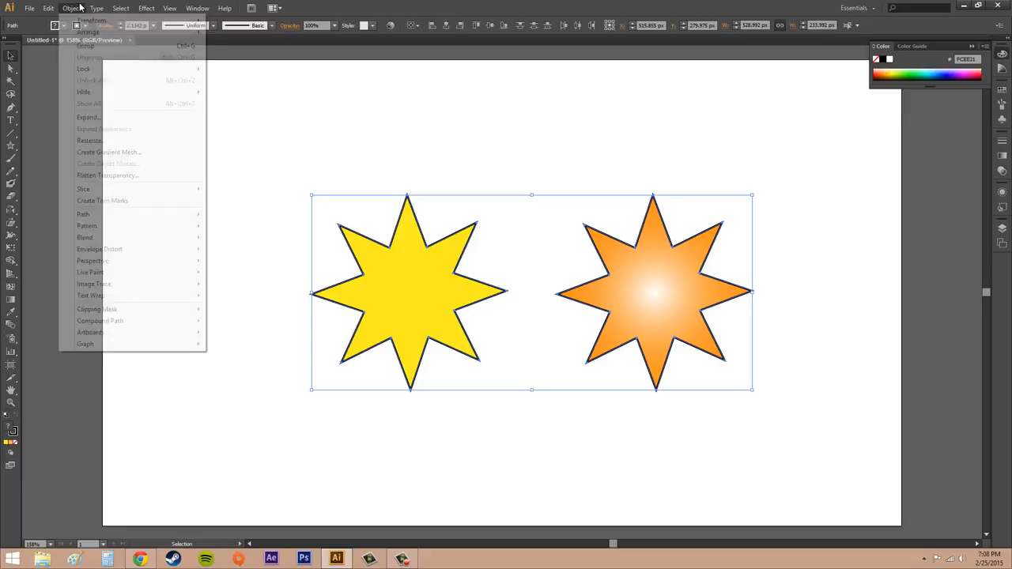
mouse_move(119, 20)
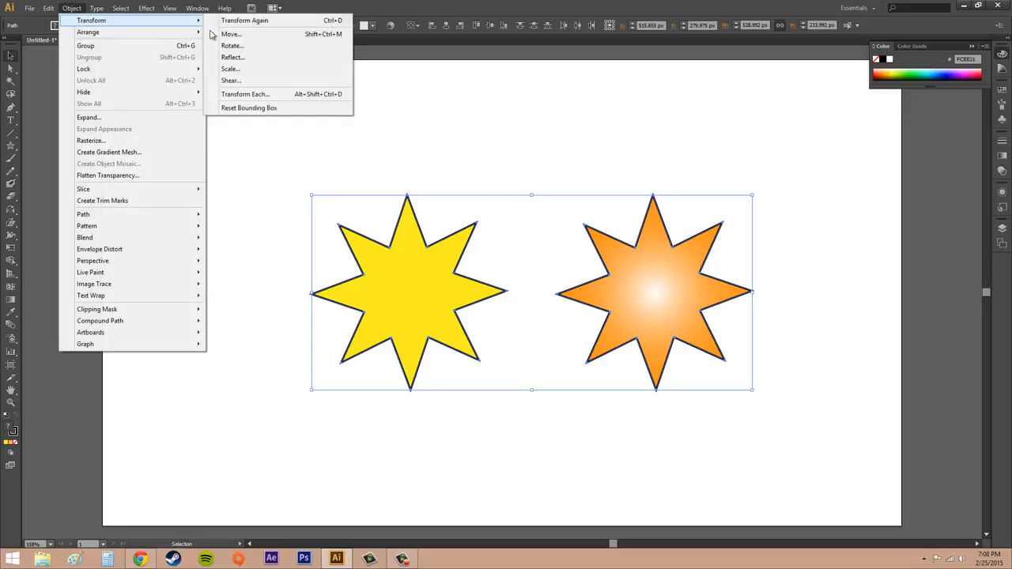
click(257, 93)
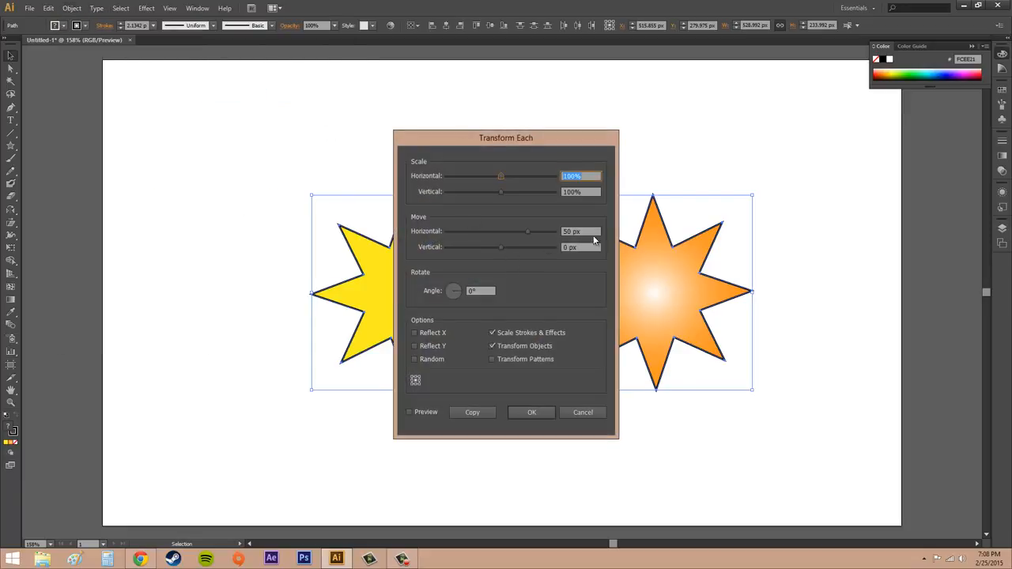
click(587, 232)
text(0)
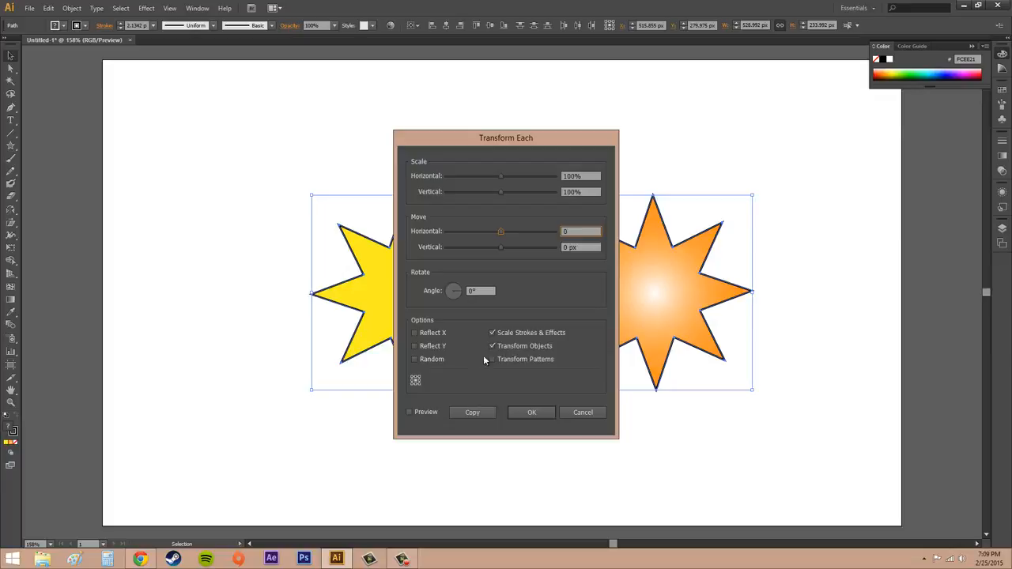
Toggle the Transform Patterns option on and back off in the Transform Each settings
click(515, 361)
click(518, 361)
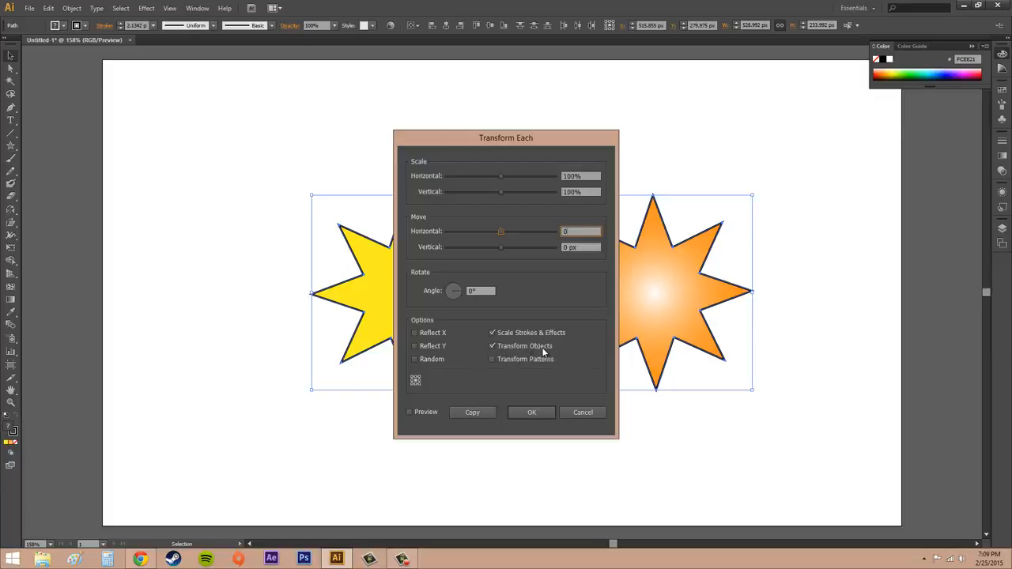
click(493, 360)
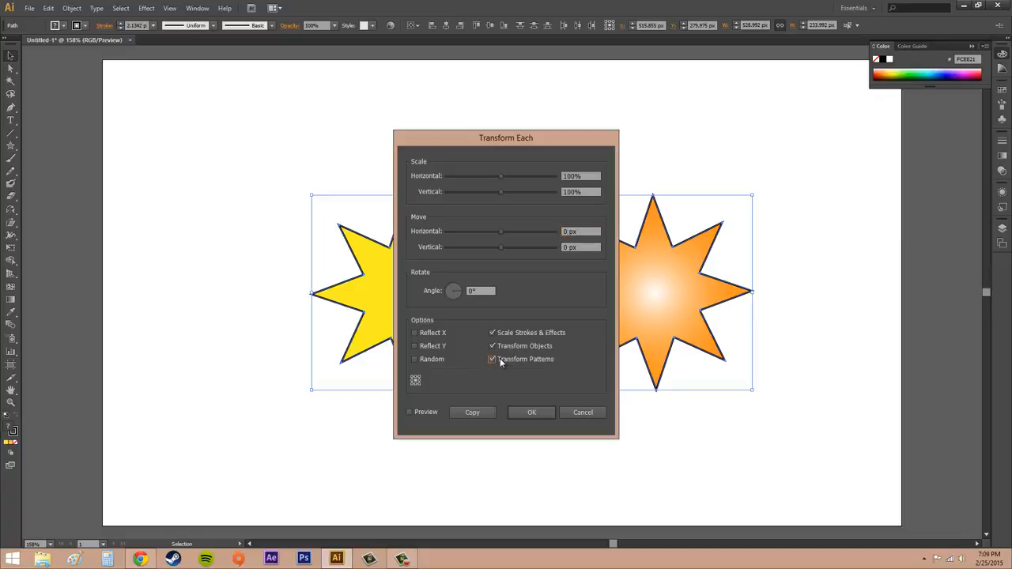
click(492, 360)
Set the Transform Each rotation angle to 50° and toggle the preview repeatedly to compare the stars with and without the rotation
click(410, 412)
click(468, 291)
click(409, 412)
click(409, 412)
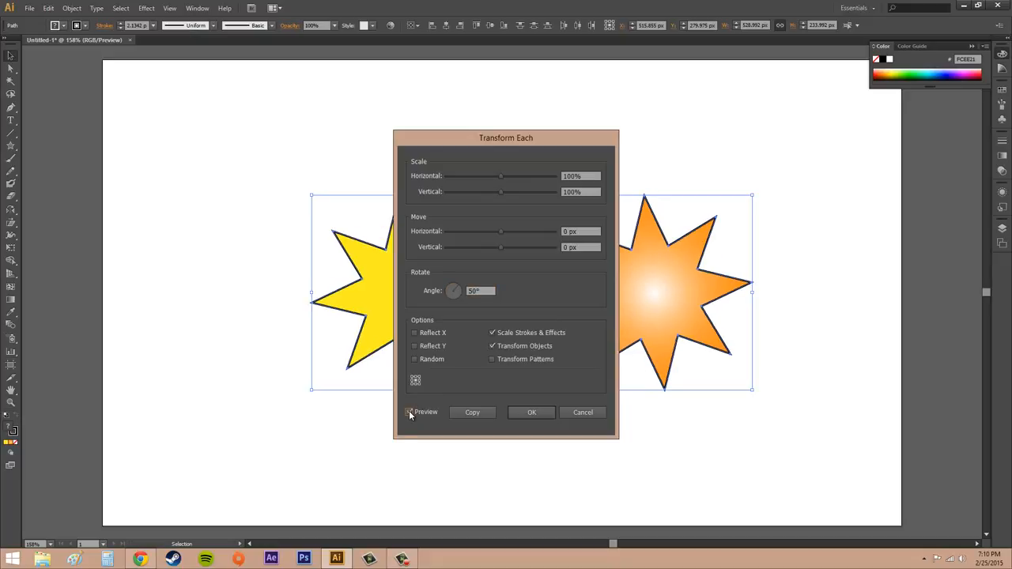
click(408, 412)
click(408, 412)
click(409, 411)
click(408, 412)
click(409, 412)
click(409, 412)
click(408, 412)
click(409, 411)
click(409, 412)
click(408, 412)
click(408, 412)
click(408, 412)
Set the rotation angle to 0° and enable the preview for Transform Each
click(435, 285)
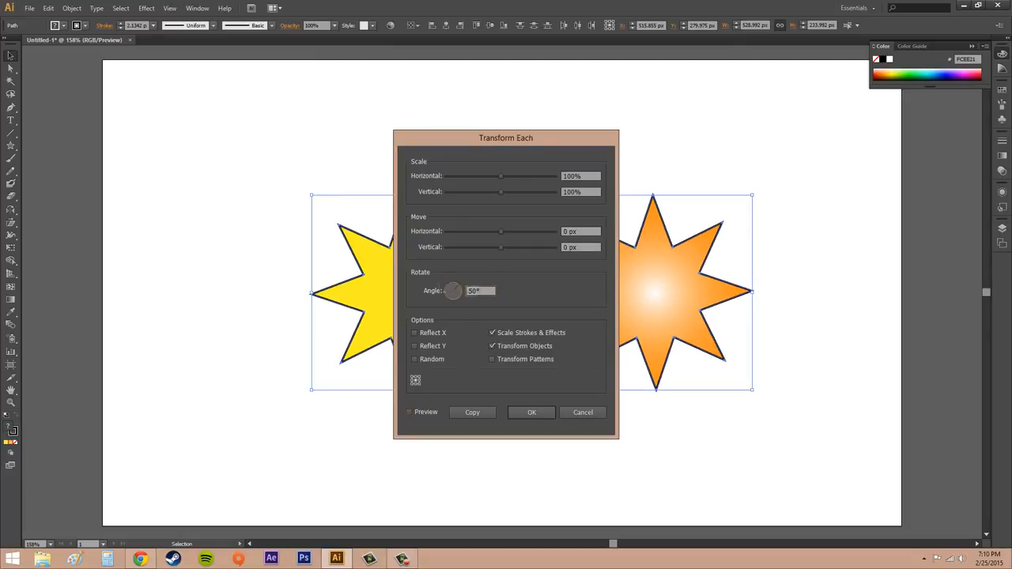
text(0)
click(425, 412)
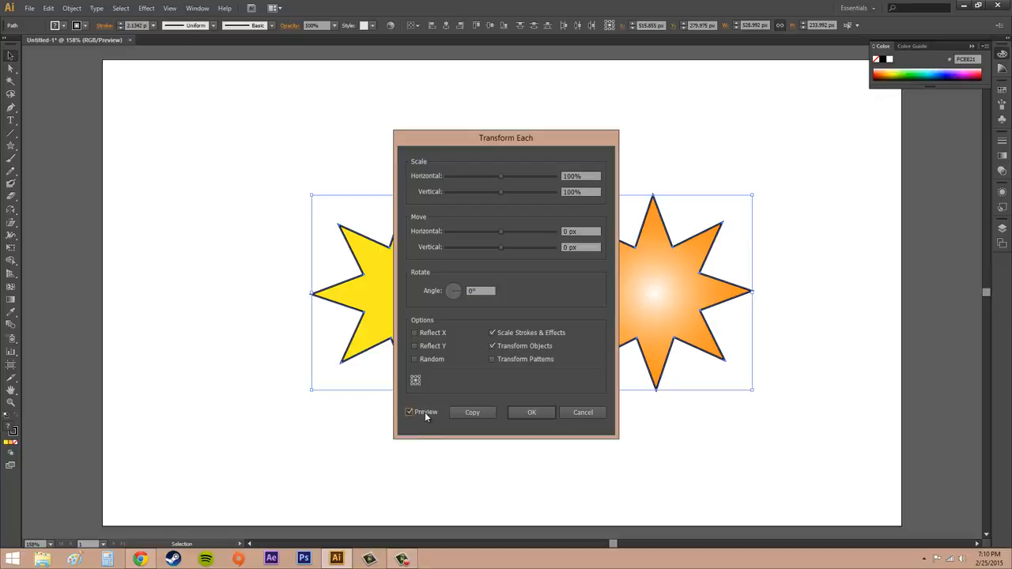